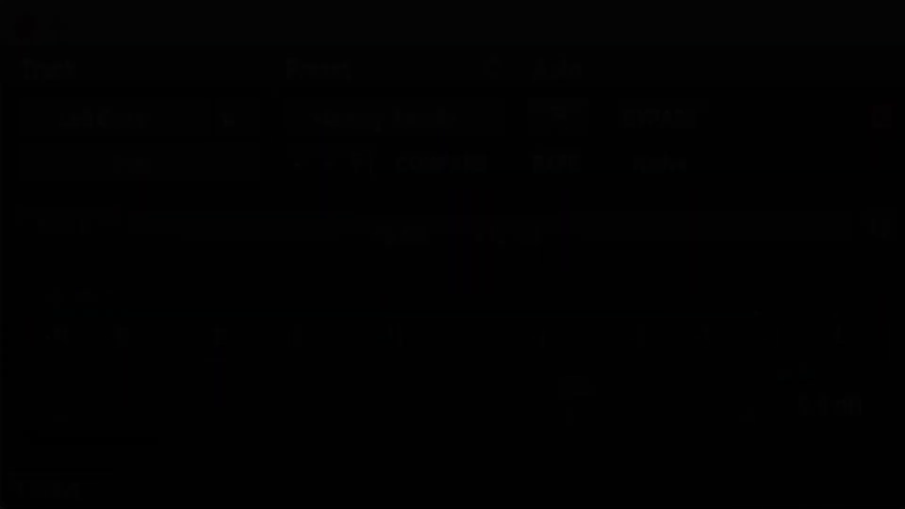
left_click(536, 498)
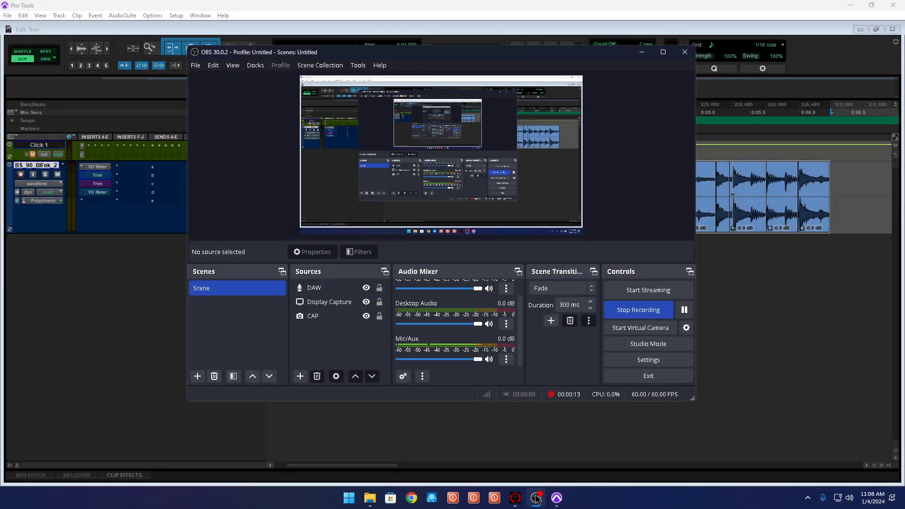
left_click(654, 31)
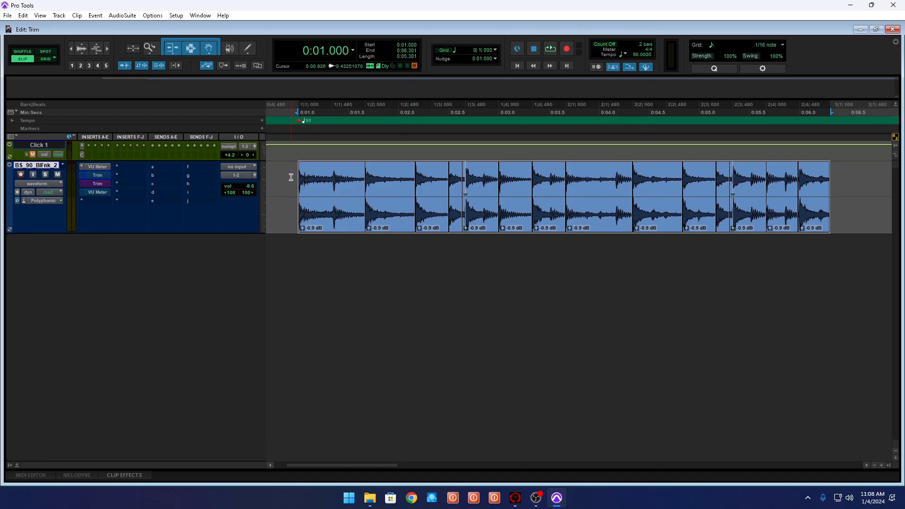
Step: Play the selected loop on the BS_90_BlFnk_2 track and stop playback
key("space")
key("space")
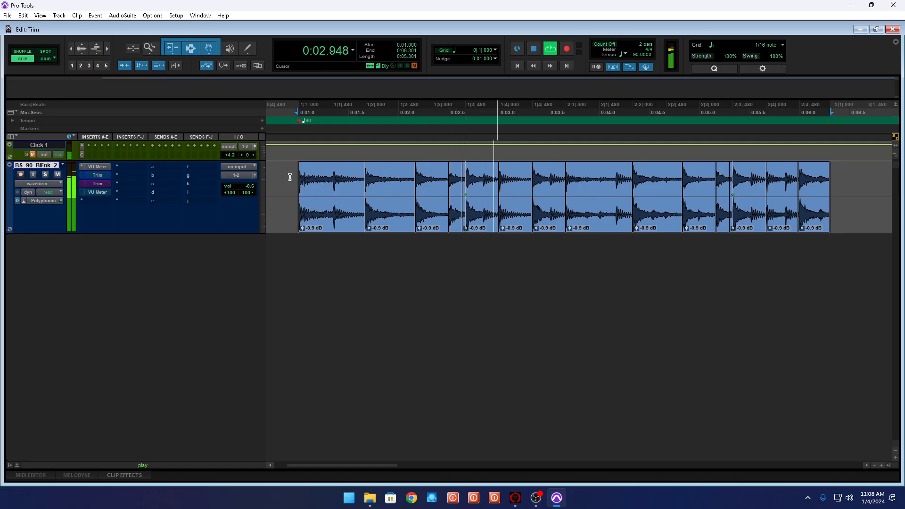
key("space")
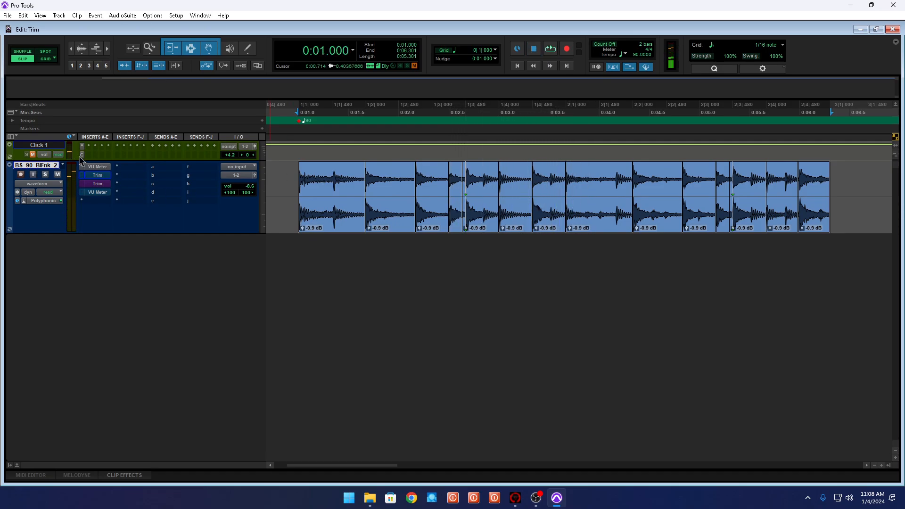
Step: Open the first VU Meter insert on the BS_90_BlFnk_2 track and play the loop through it
left_click(98, 166)
left_click_drag(412, 78, 266, 214)
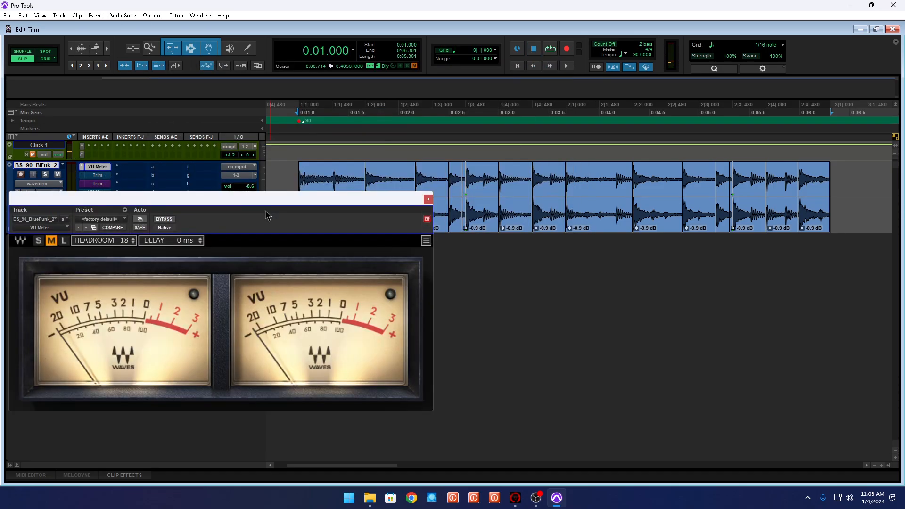
key("space")
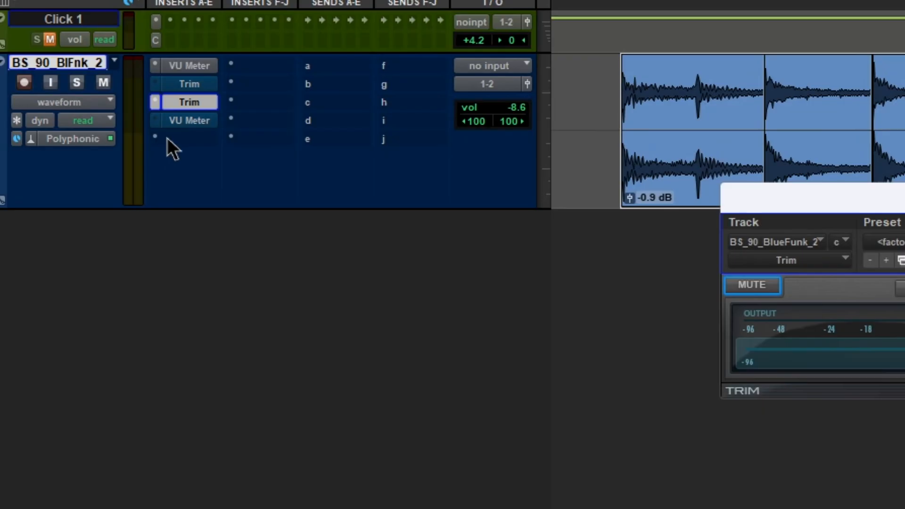
Step: Examine the multichannel plug-in choices for the BS_90_BlFnk_2 track's empty fifth insert slot without inserting one
left_click(168, 137)
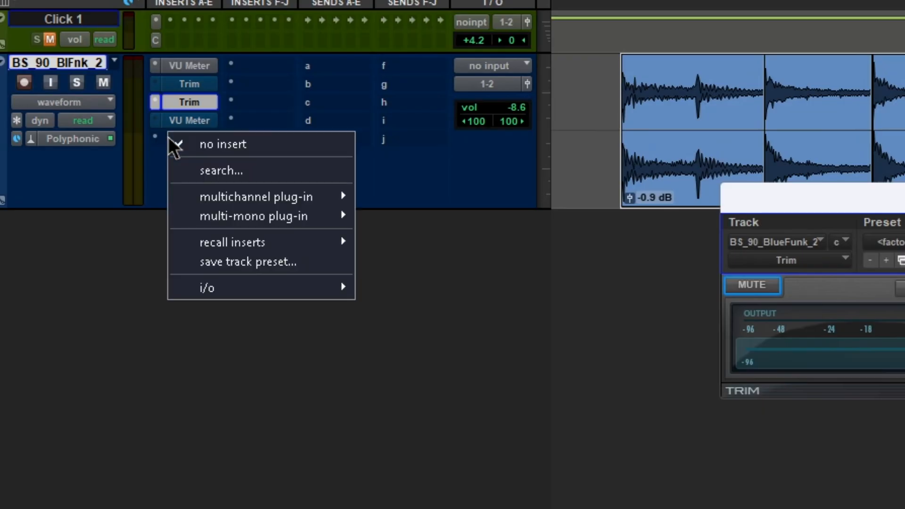
mouse_move(173, 195)
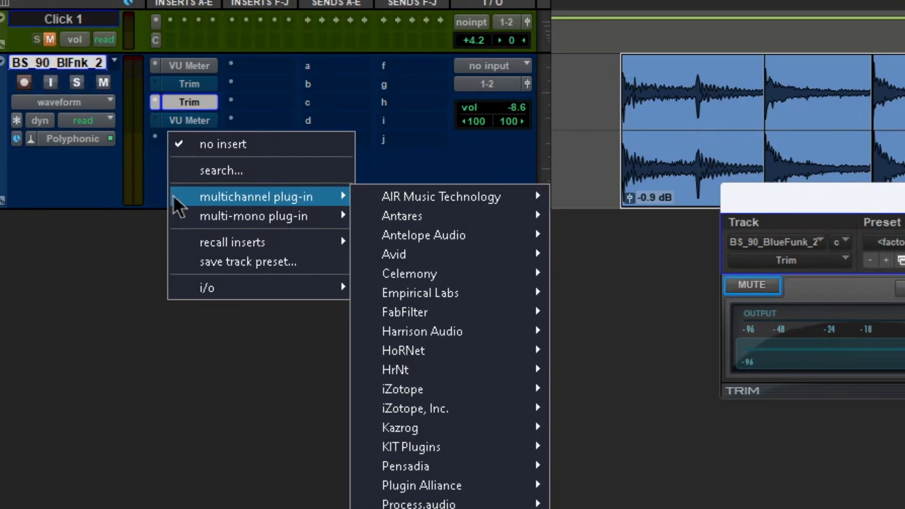
left_click(109, 342)
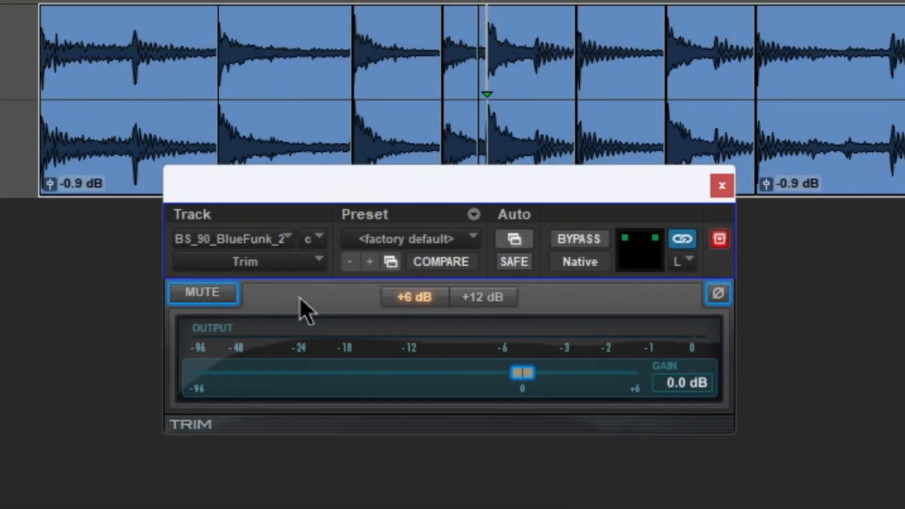
Step: Pull the linked Trim gain fully down during playback, and reset it to 0.0 dB
key("space")
left_click_drag(524, 375, 194, 367)
left_click(202, 373, "alt")
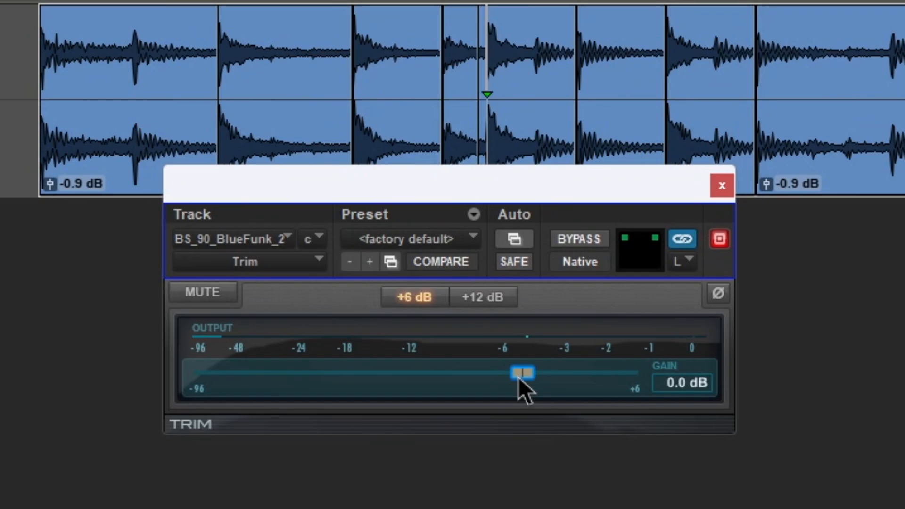
Step: Unlink the Trim's channels, pull the left channel's gain fully down, and reset it to 0.0 dB
left_click(684, 238)
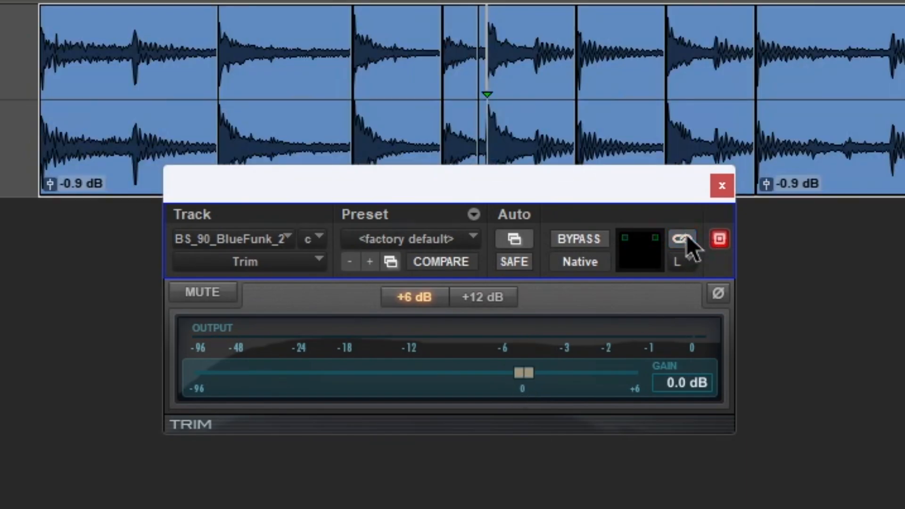
left_click_drag(523, 378, 190, 368)
left_click(203, 371, "alt")
Step: Select the Trim's right channel, pull its gain down to -Inf, and reset it to 0.0 dB
left_click(681, 262)
left_click(694, 293)
left_click_drag(522, 373, 61, 382)
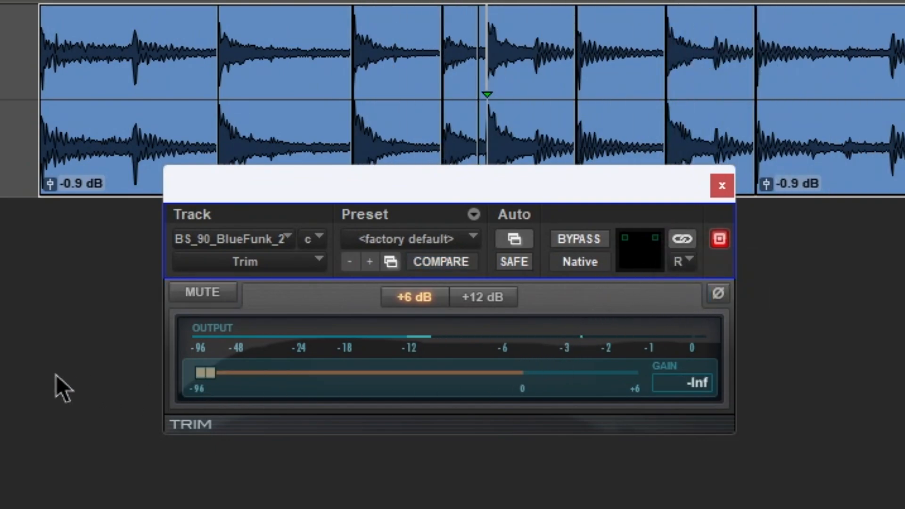
left_click(198, 375, "alt")
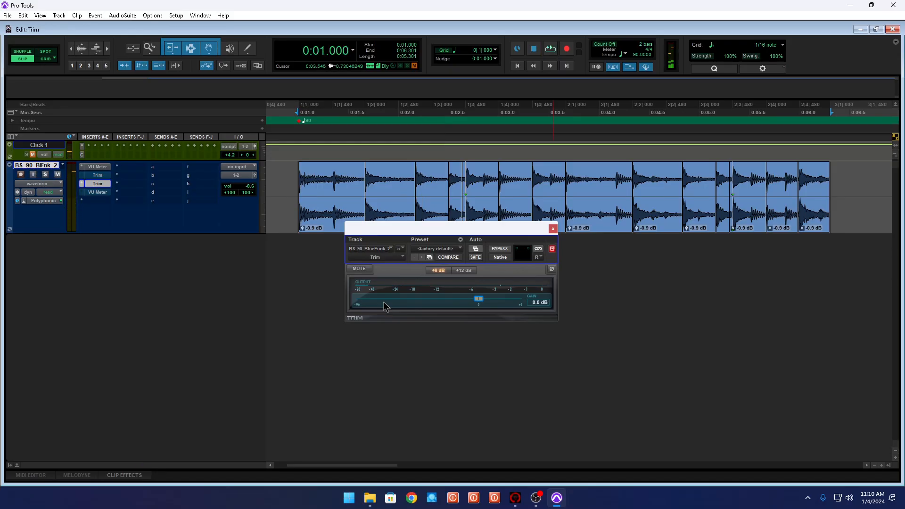
Step: Replace the open Trim window with the second insert's Trim, take it out of bypass and show its right channel
left_click(98, 182)
left_click(97, 176)
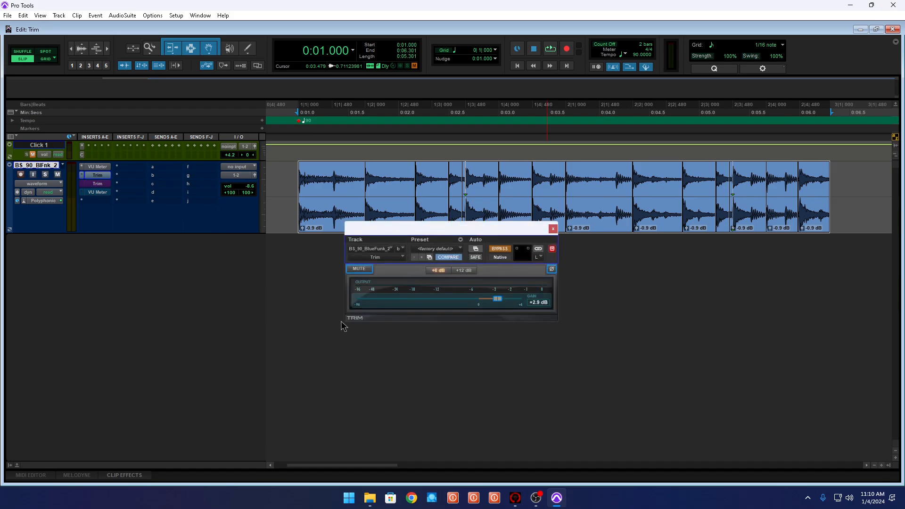
left_click_drag(496, 233, 757, 248)
left_click(767, 263)
left_click(800, 270)
left_click(820, 282)
left_click(799, 270)
left_click(763, 262)
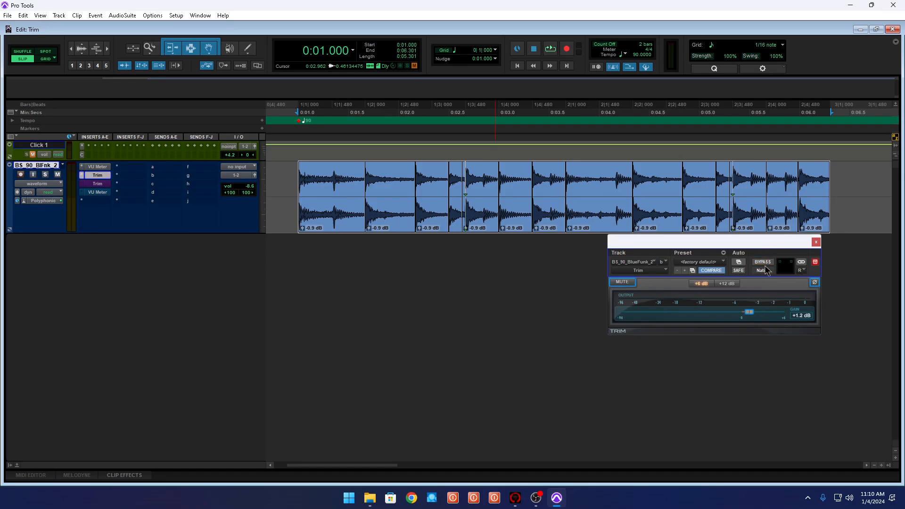
Step: Compare the left and right channel gain settings of the unlinked Trim, ending on the left channel
left_click(802, 271)
left_click(811, 273)
left_click(802, 271)
left_click(812, 283)
left_click(801, 271)
left_click(815, 273)
Step: Play the loop with the second insert's Trim active, bypassed, and active again to compare the stereo balance
key("space")
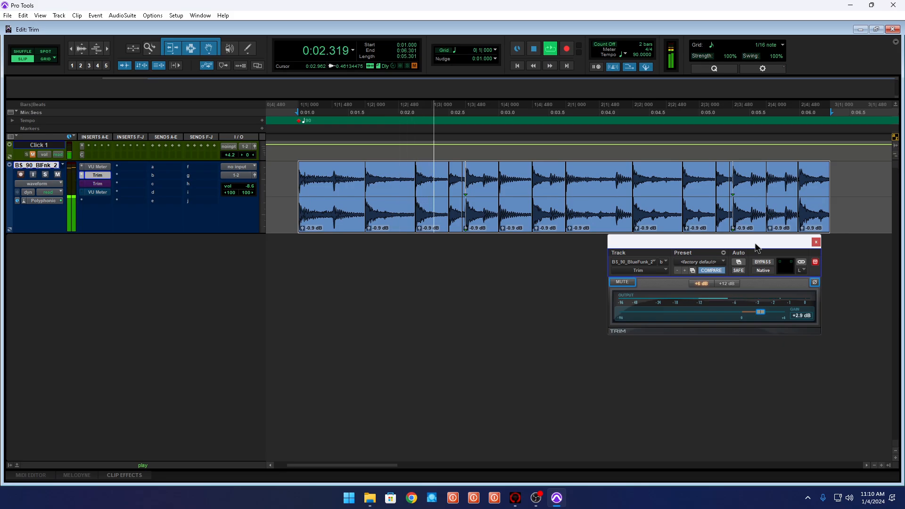
key("space")
left_click(763, 262)
key("space")
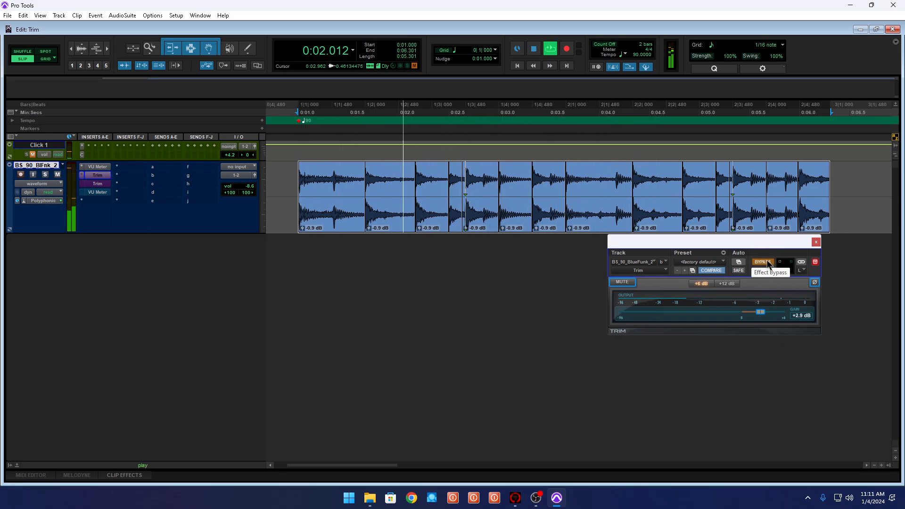
key("space")
left_click(766, 262)
key("space")
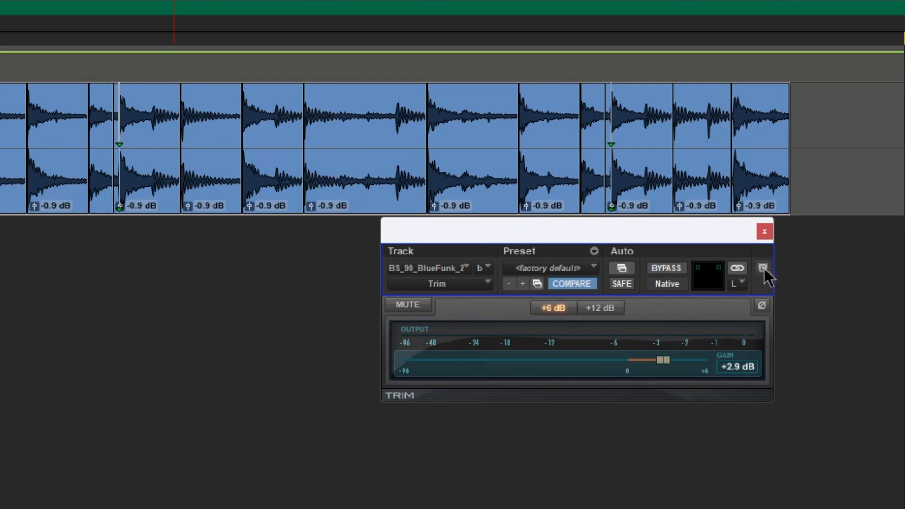
Step: Open the first VU Meter alongside the Trim window and play the loop through it
left_click_drag(683, 241, 738, 244)
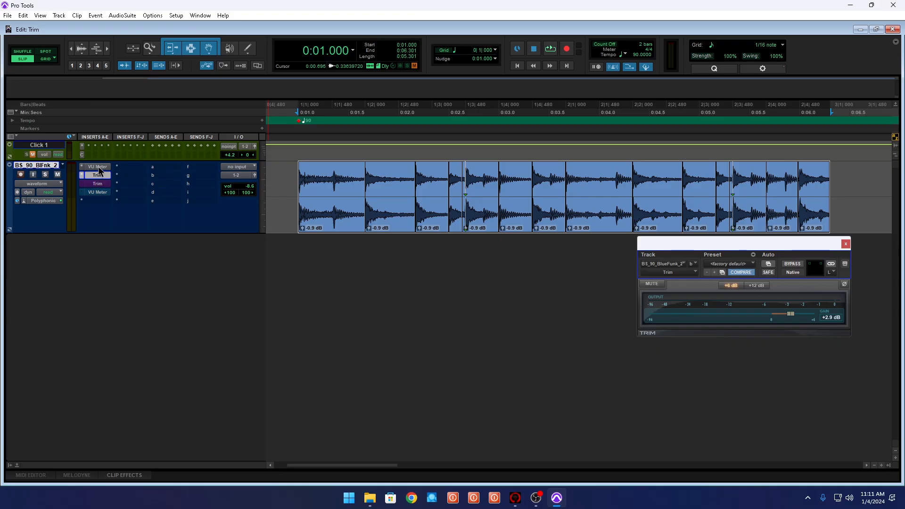
left_click(106, 168)
left_click_drag(689, 245, 142, 217)
left_click_drag(249, 218, 315, 238)
key("space")
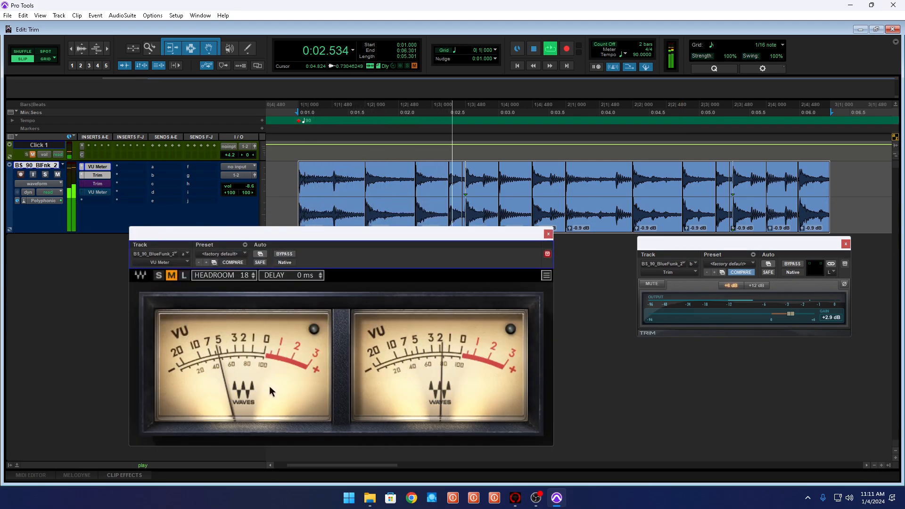
left_click_drag(460, 235, 465, 105)
key("space")
Step: Open the fourth insert's VU Meter beneath the first, take it out of bypass and play the loop through both meters
left_click(97, 192)
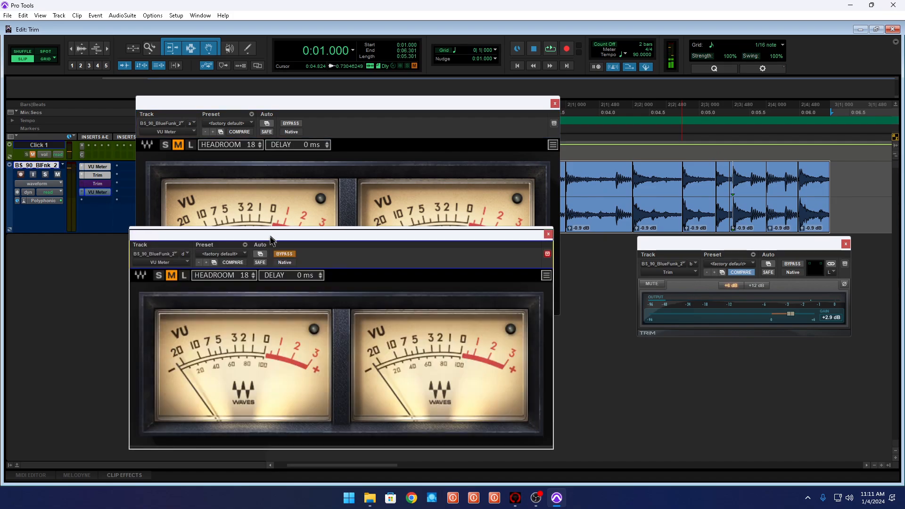
left_click_drag(270, 236, 273, 276)
left_click_drag(338, 102, 317, 47)
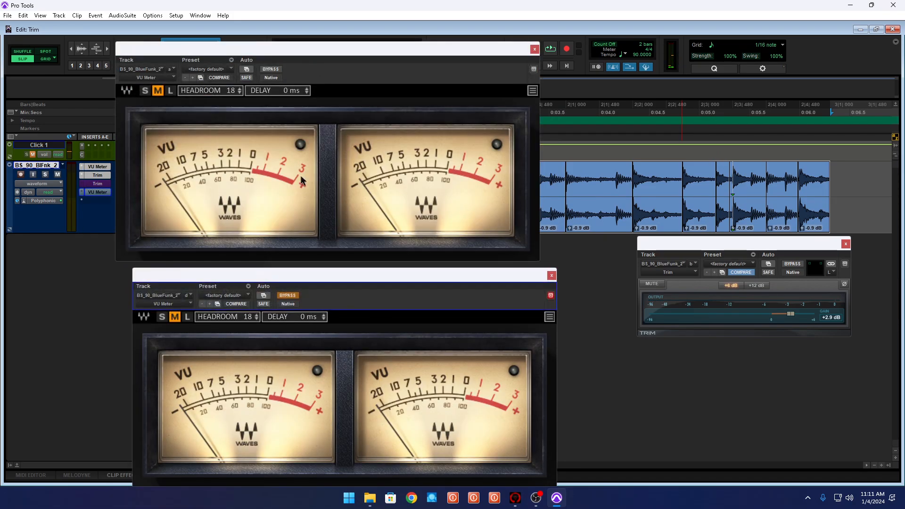
left_click(287, 295)
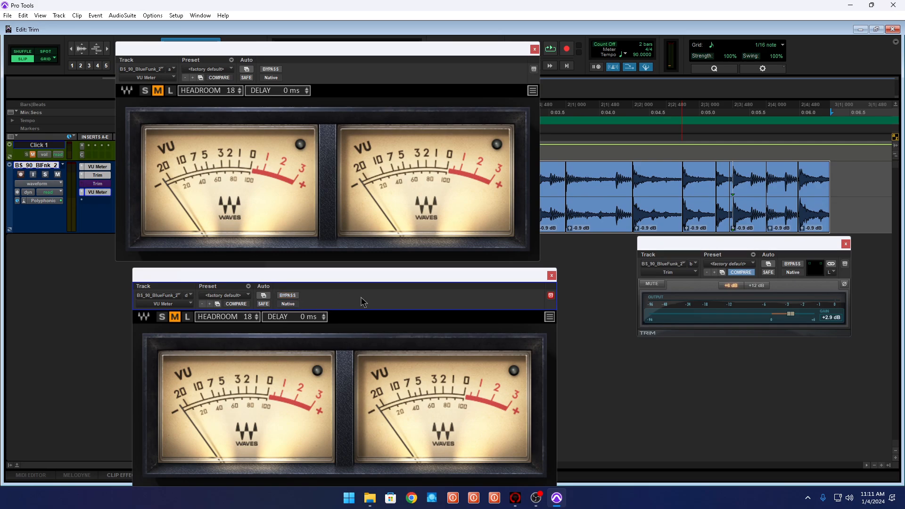
key("space")
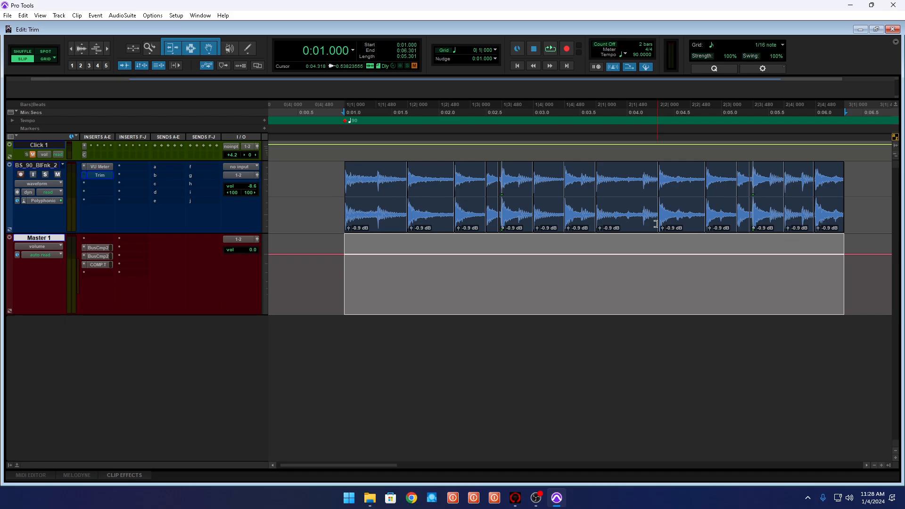
Step: Open the first Bus Compressor 2 insert on Master 1 and lower its threshold while the loop plays
left_click(99, 248)
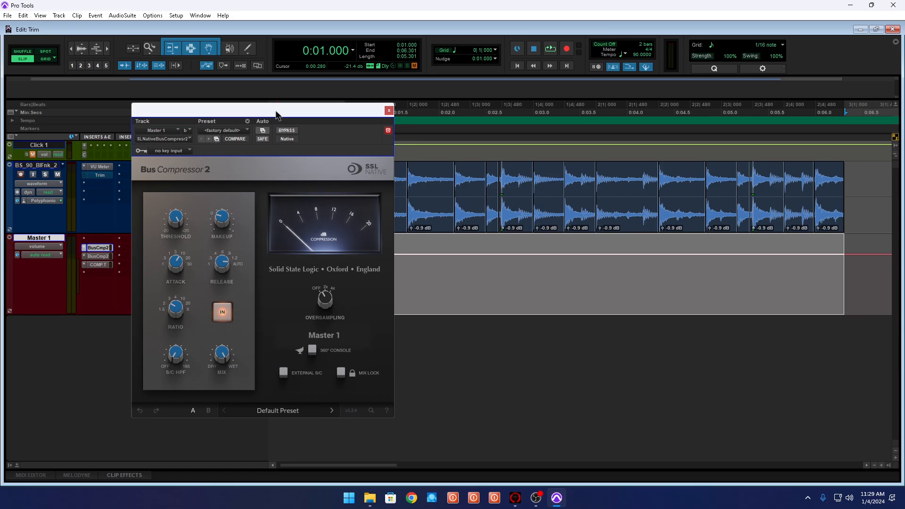
key("space")
left_click_drag(175, 221, 175, 232)
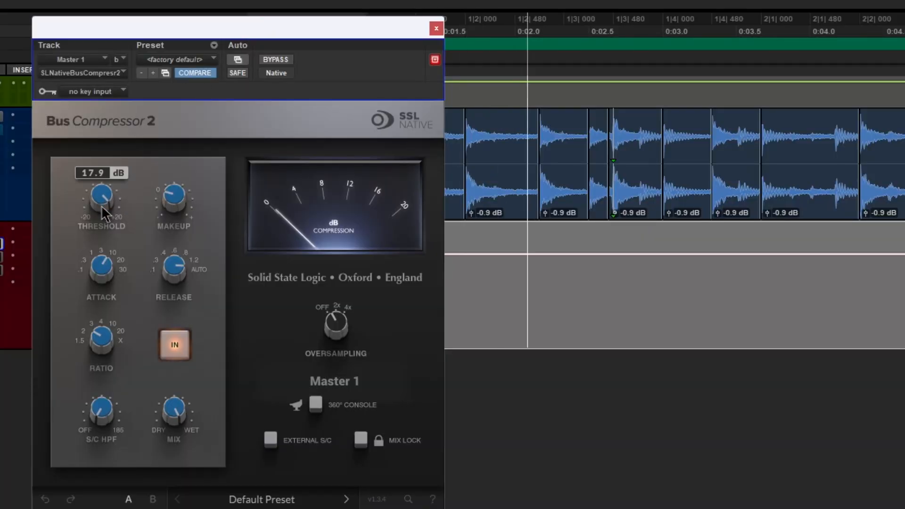
left_click_drag(99, 219, 76, 276)
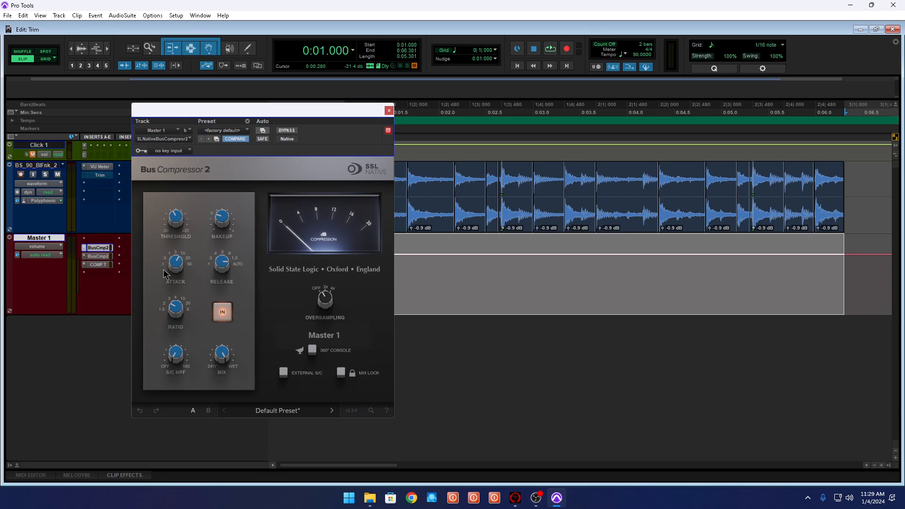
Step: Bypass and close the first Bus Compressor 2, and open the multi-mono Bus Compressor 2 on Master 1
left_click(287, 130)
left_click(388, 110)
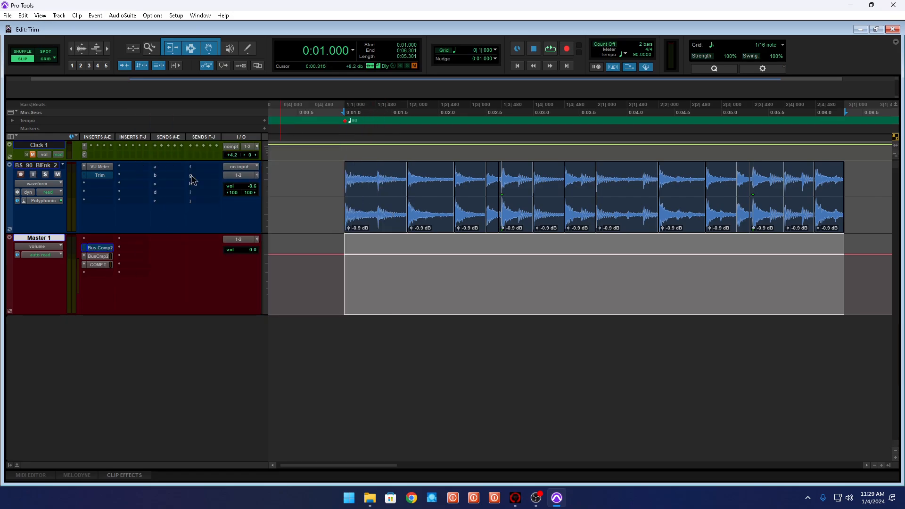
left_click(97, 255)
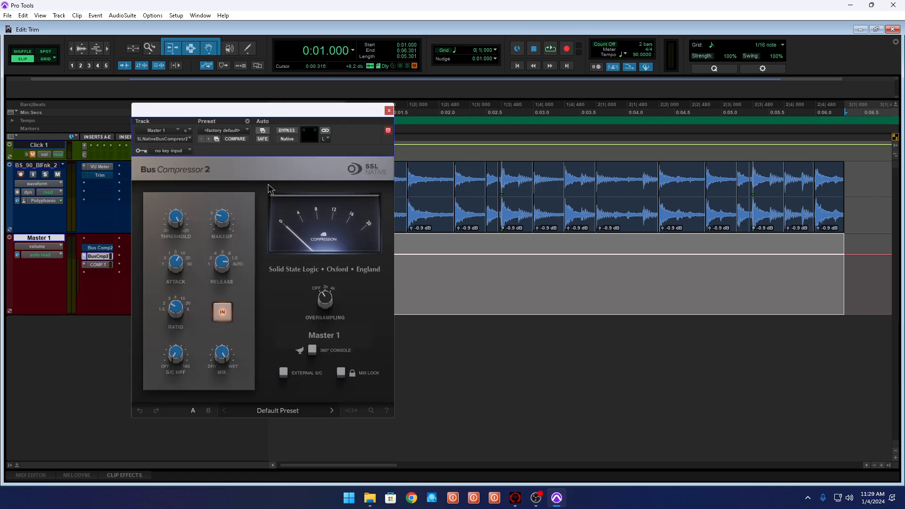
Step: Examine the multi-mono compressor's Relink options without relinking, and its choice of left and right channels
left_click(325, 130)
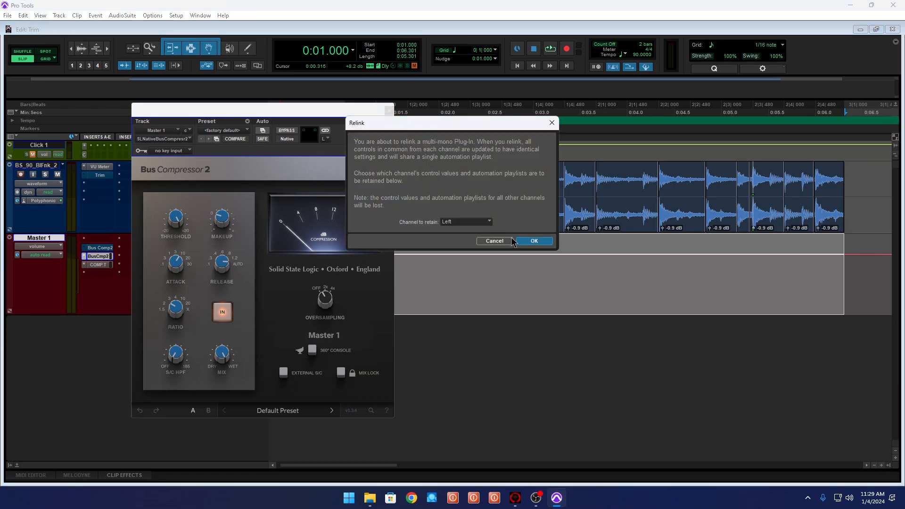
left_click(513, 241)
left_click(326, 139)
left_click(336, 152)
left_click(325, 138)
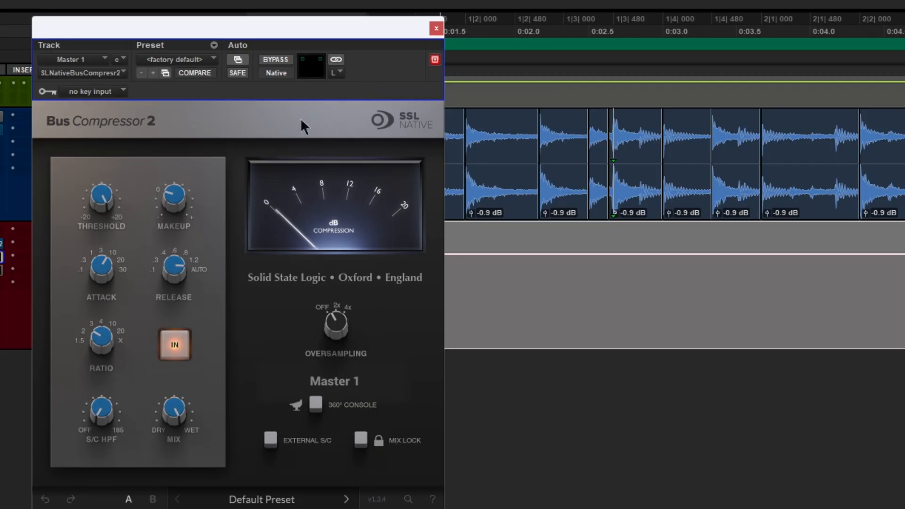
Step: Lower the multi-mono Bus Compressor 2 threshold separately for the left and right channels while the loop plays
key("space")
left_click_drag(89, 242, 69, 307)
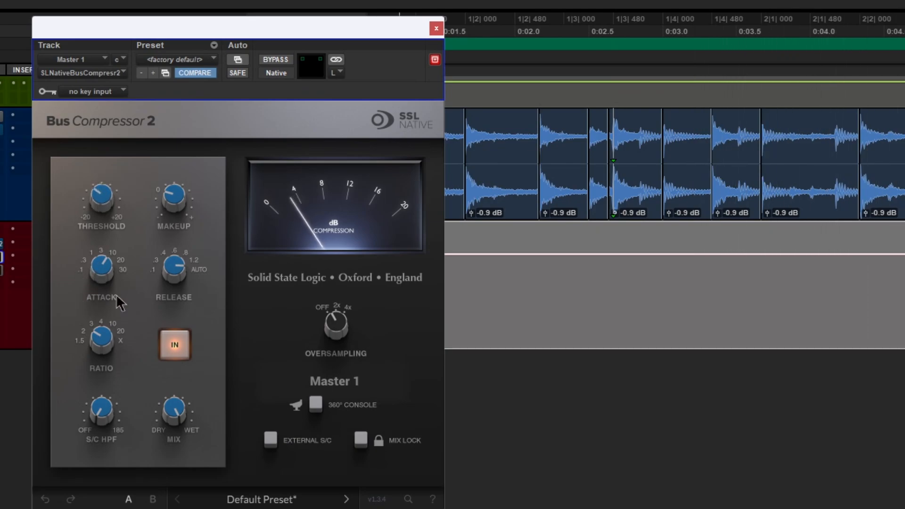
left_click(336, 74)
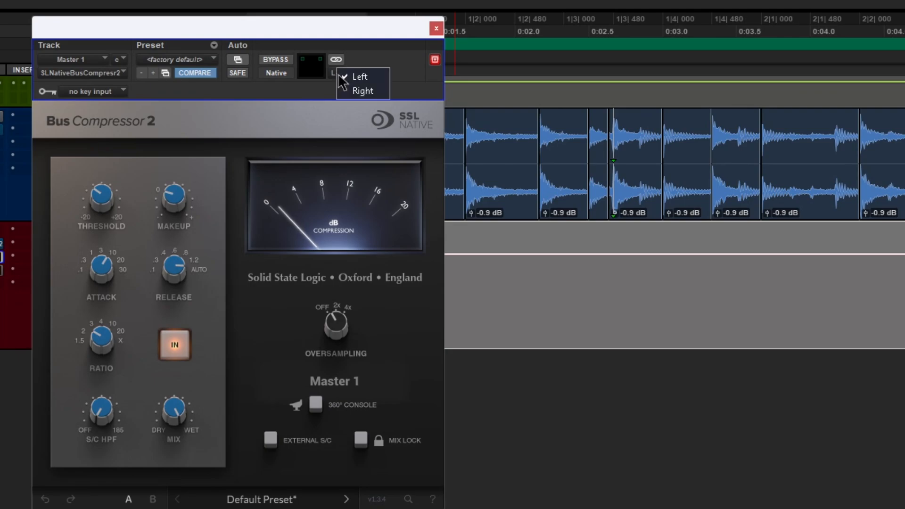
left_click(361, 90)
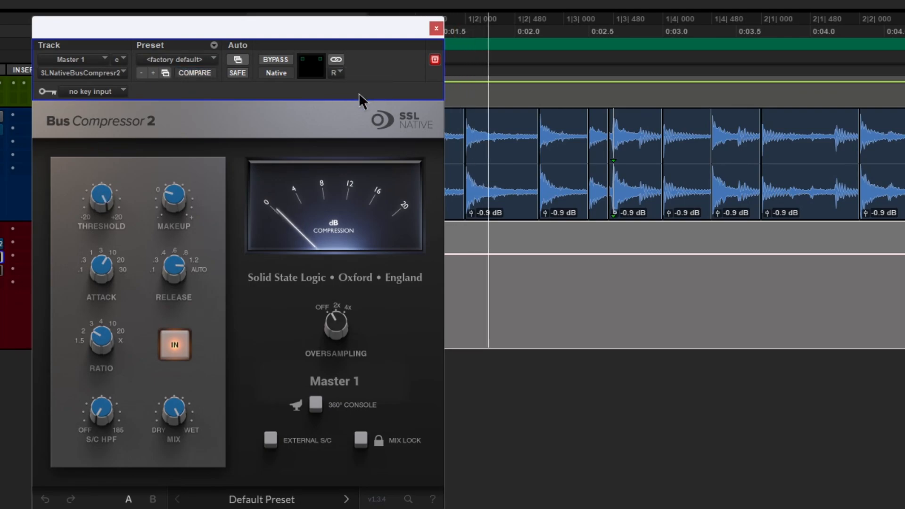
mouse_move(113, 193)
left_click_drag(113, 193, 77, 271)
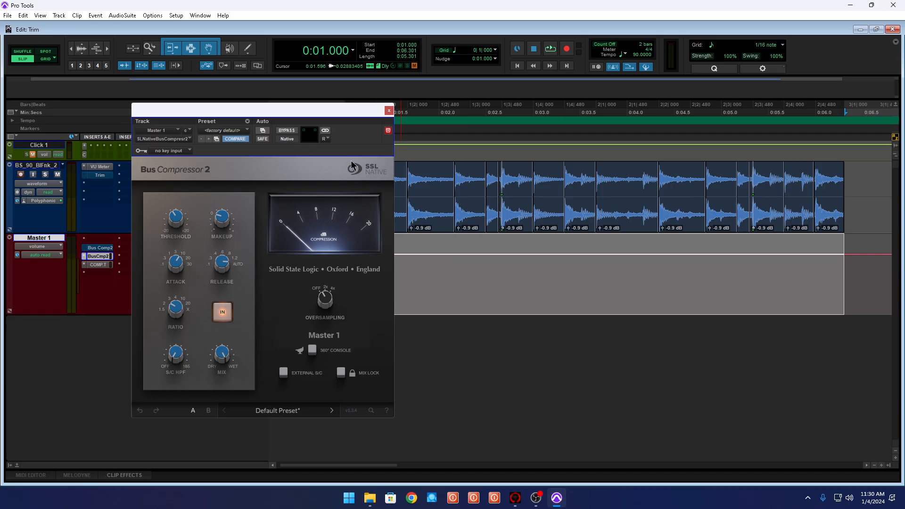
Step: Switch the multi-mono Bus Compressor 2 between its left and right channels to compare their compression
left_click(325, 139)
left_click(328, 148)
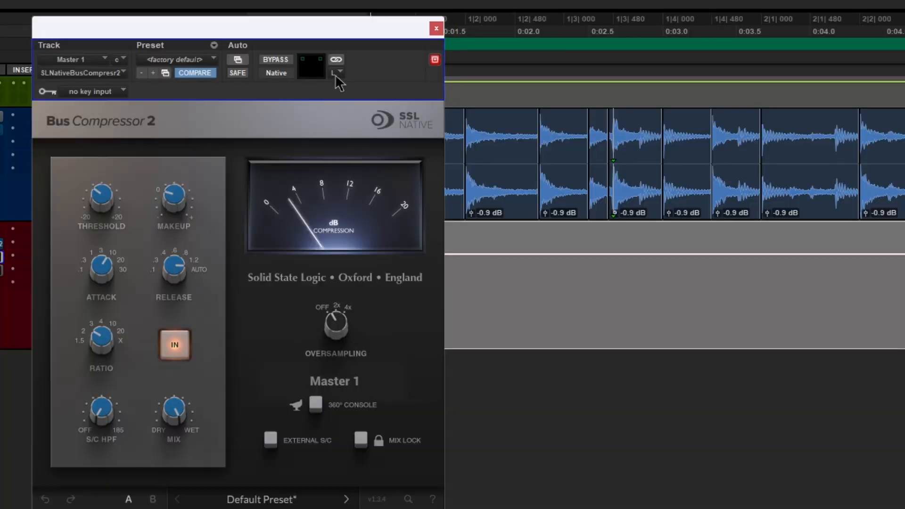
left_click(325, 140)
left_click(338, 149)
left_click(336, 73)
left_click(350, 80)
Step: Open the COMP.TWO insert on Master 1 and raise both channels' thresholds in Dual mono, the right one to about 6.10
left_click(108, 265)
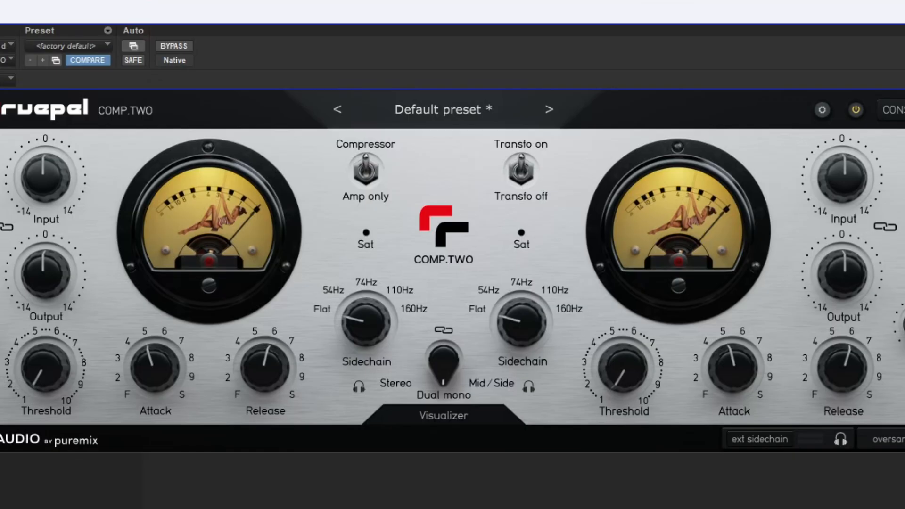
left_click_drag(207, 320, 206, 279)
left_click_drag(38, 295, 53, 228)
left_click_drag(585, 357, 630, 260)
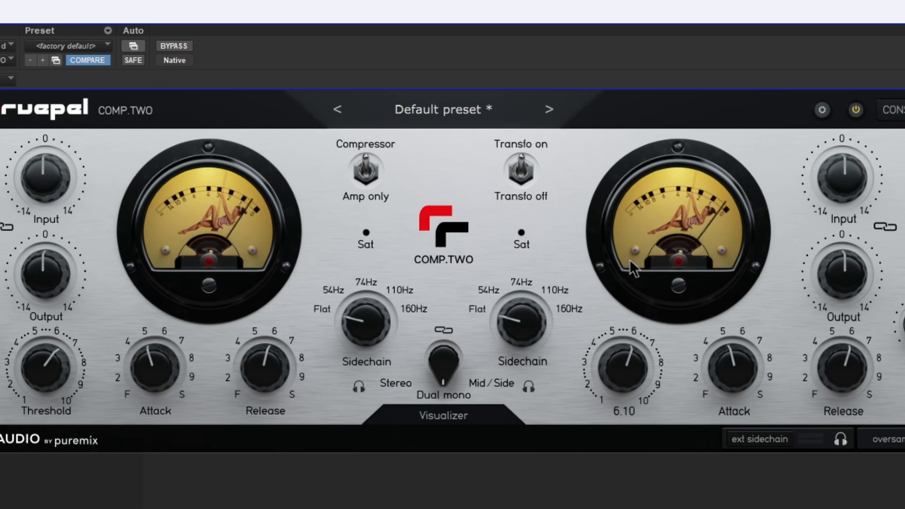